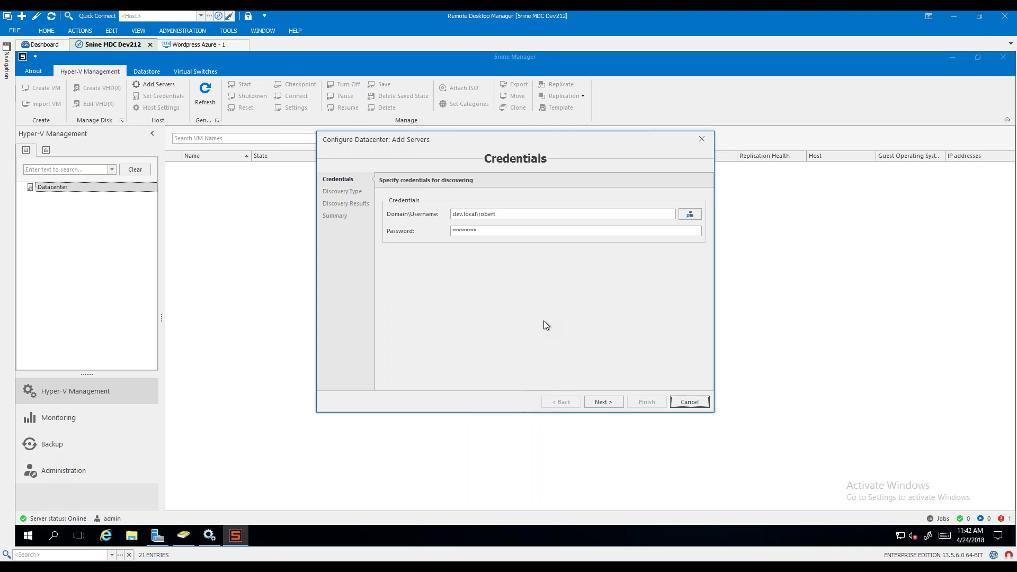
click(599, 398)
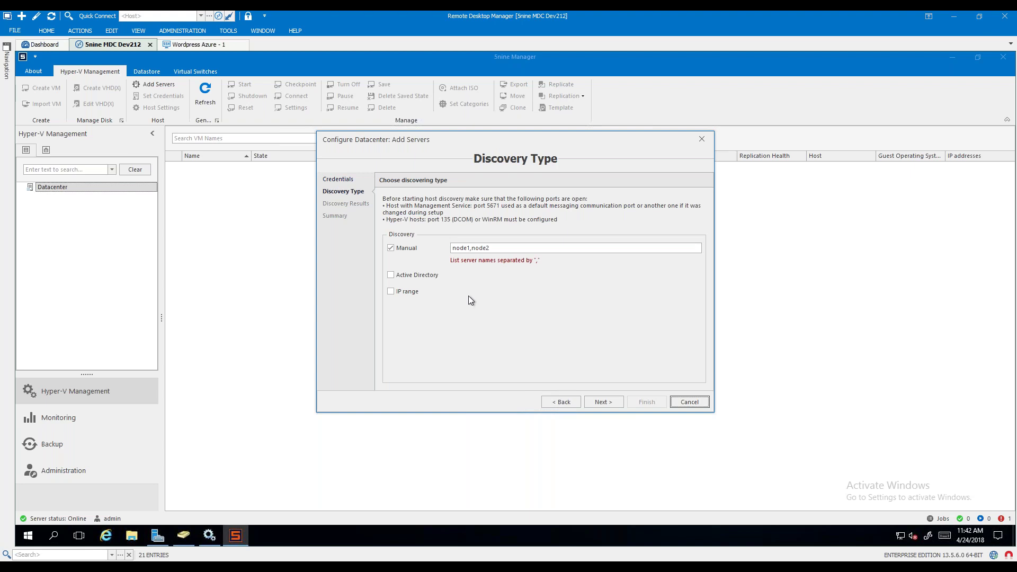
click(610, 404)
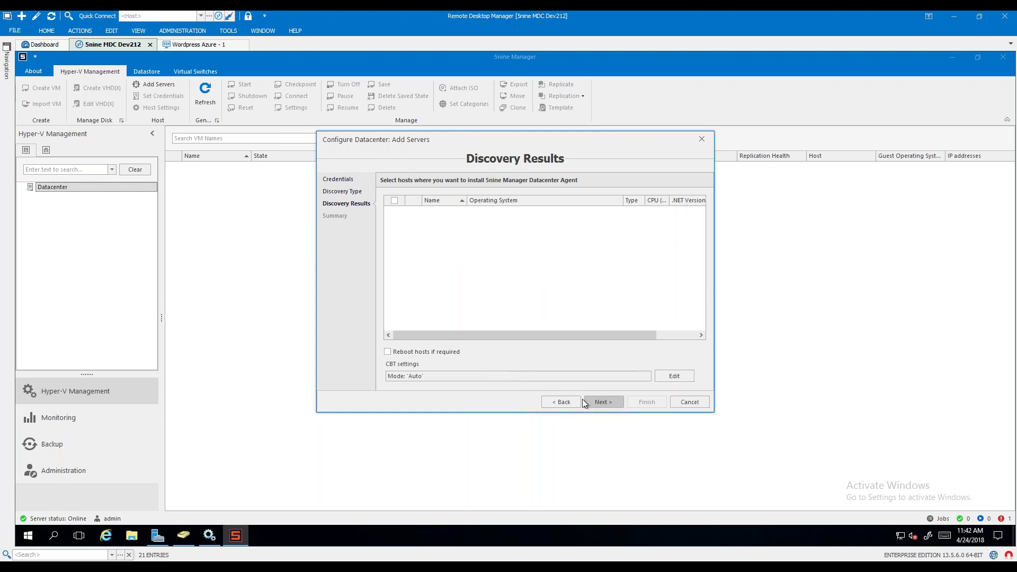
click(552, 403)
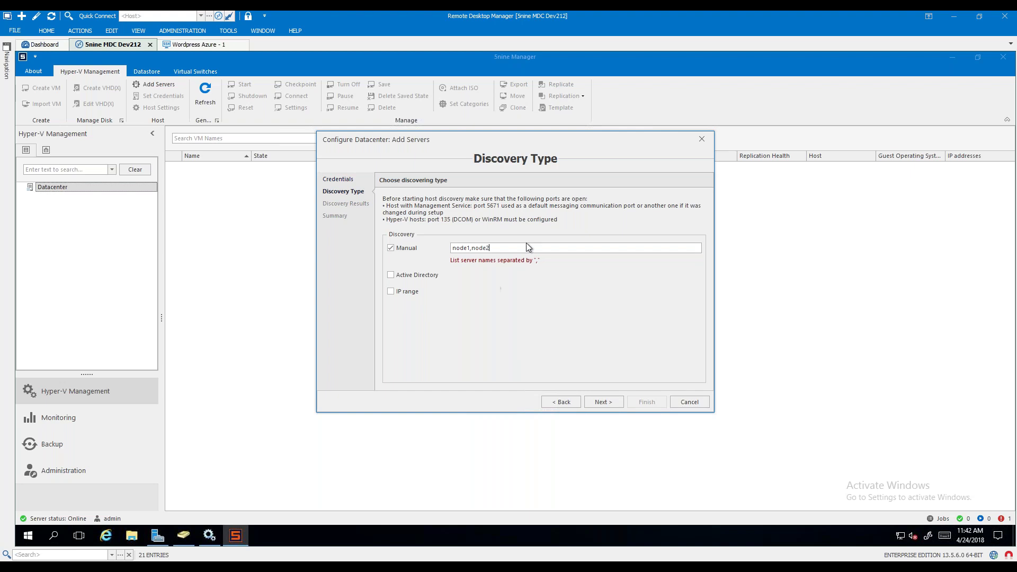
click(607, 402)
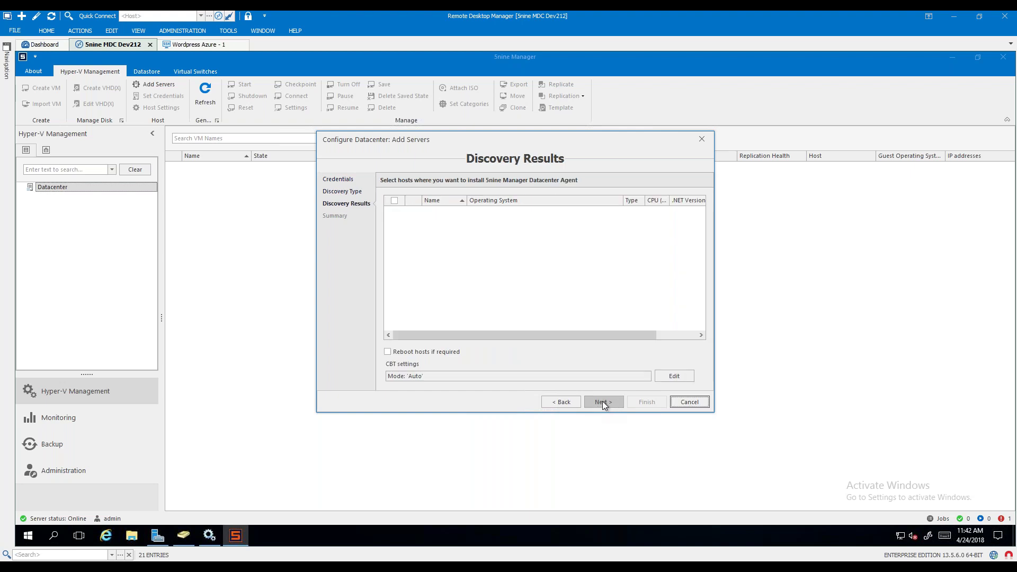
click(553, 402)
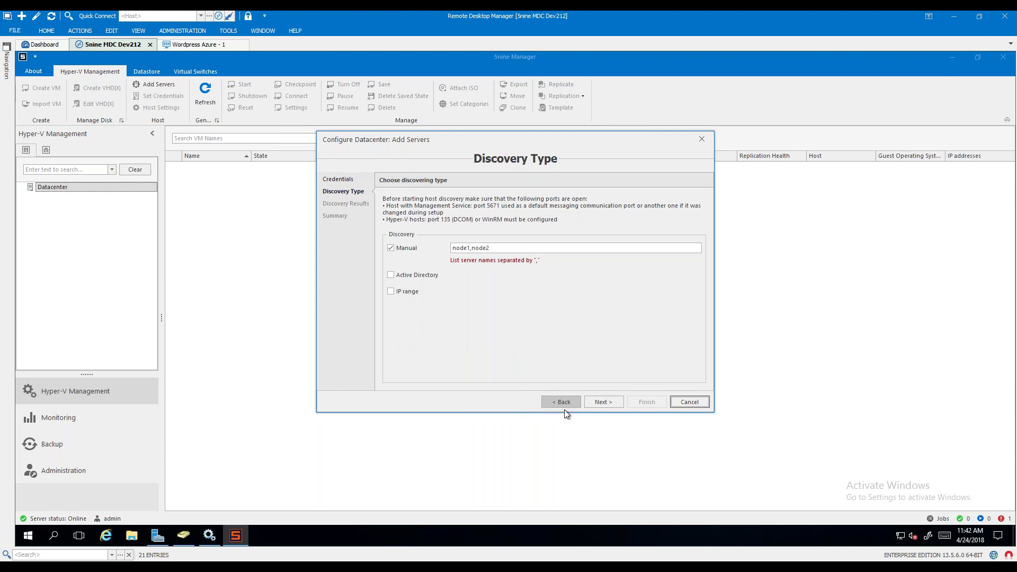
click(686, 402)
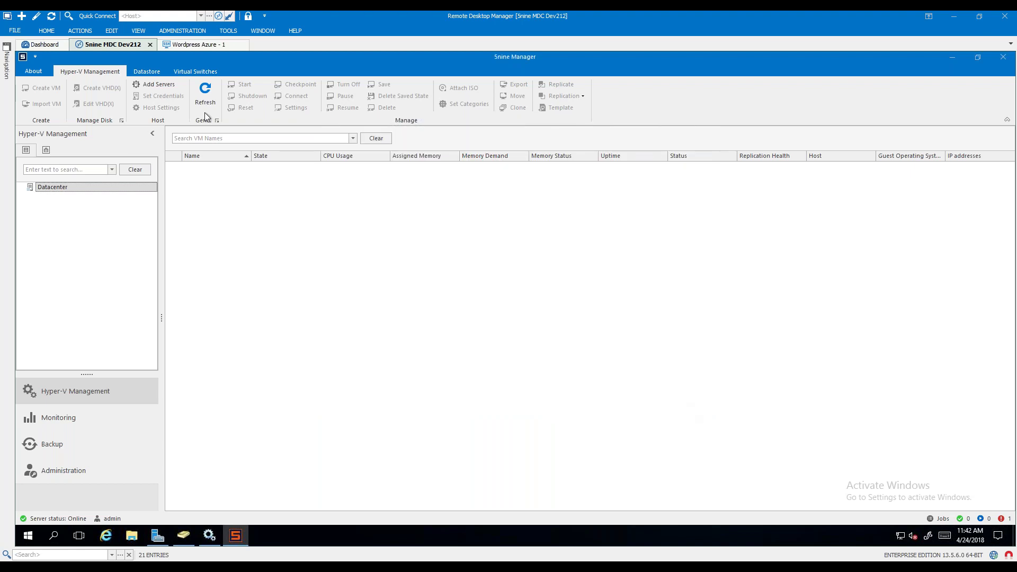
Start adding servers to the datacenter, picking the domain account from Active Directory and pasting its password as the discovery credentials
click(156, 83)
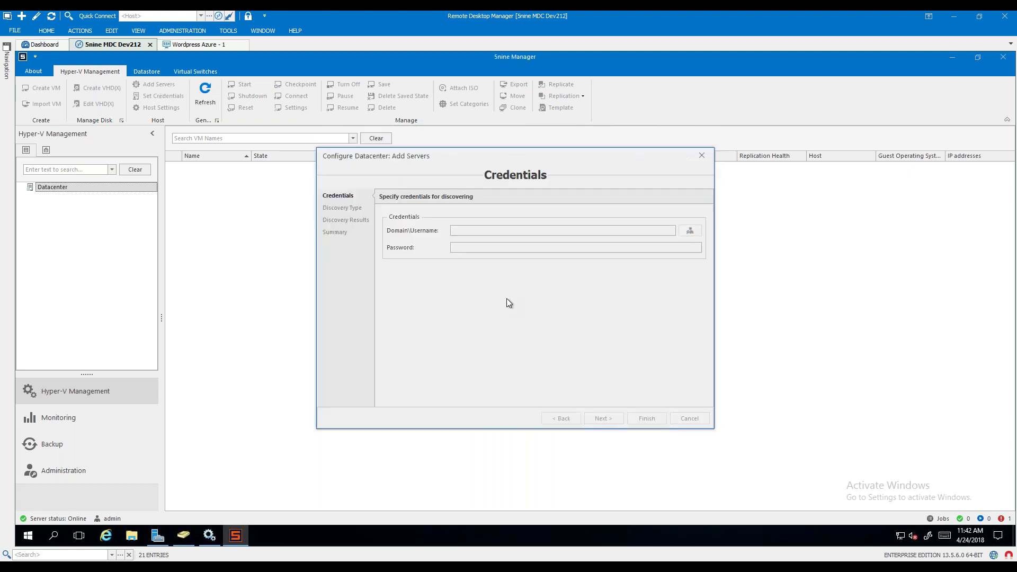
click(690, 231)
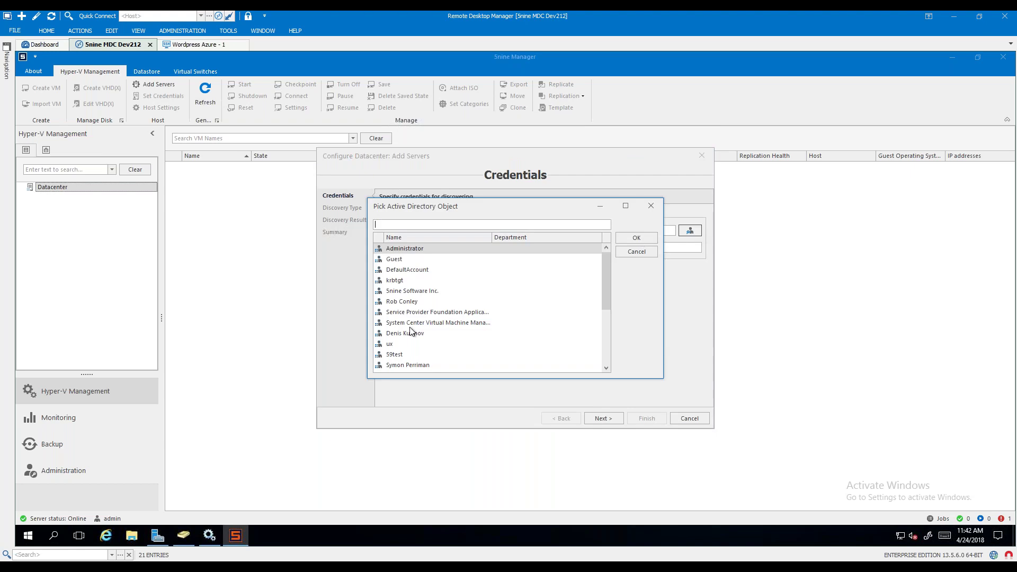
scroll(398, 360, down, 4)
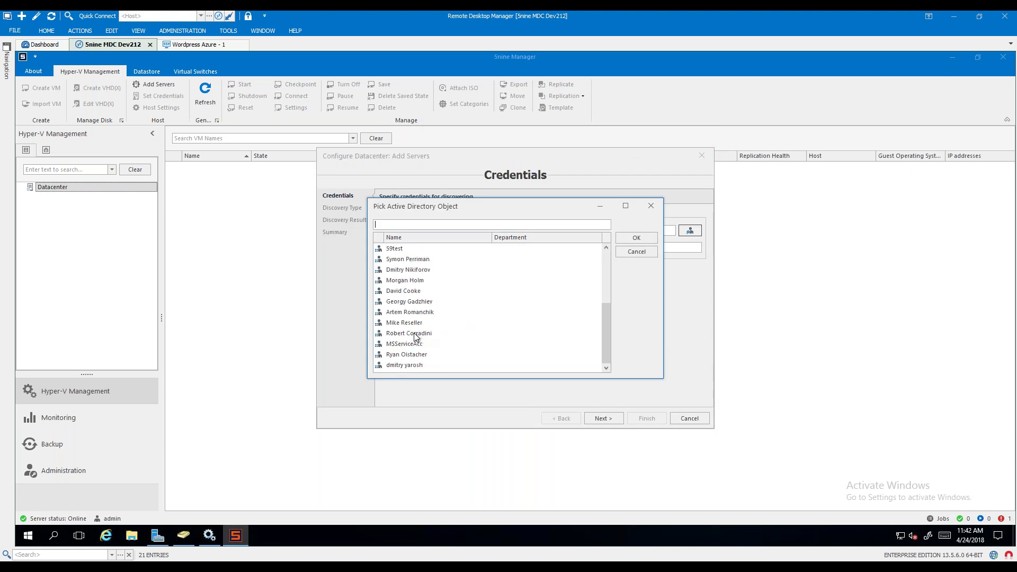
click(415, 333)
click(637, 237)
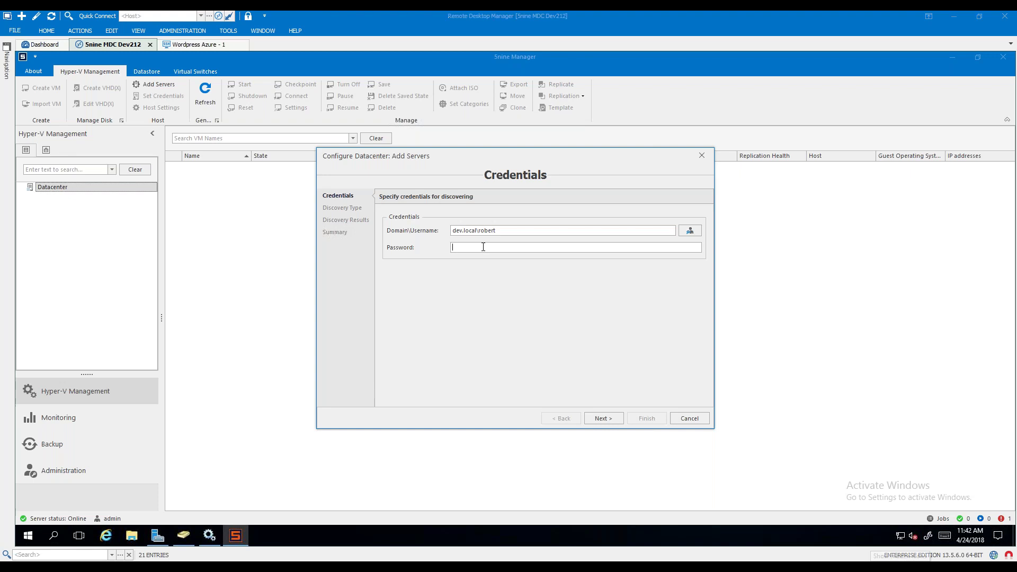
right_click(492, 247)
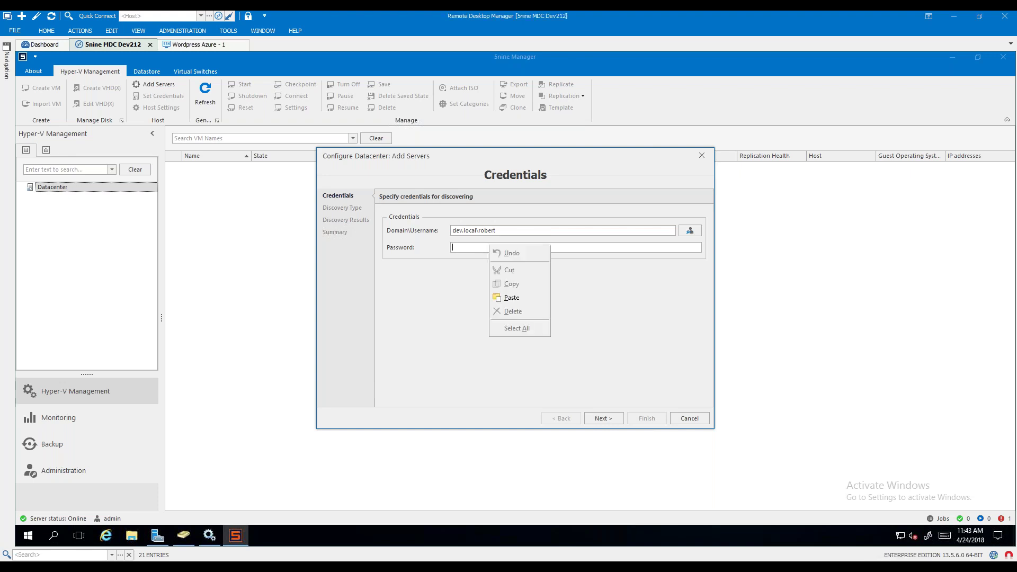
click(508, 297)
click(599, 418)
Use only manual discovery, without Active Directory, for the servers node1;node2 and run the host discovery
click(408, 265)
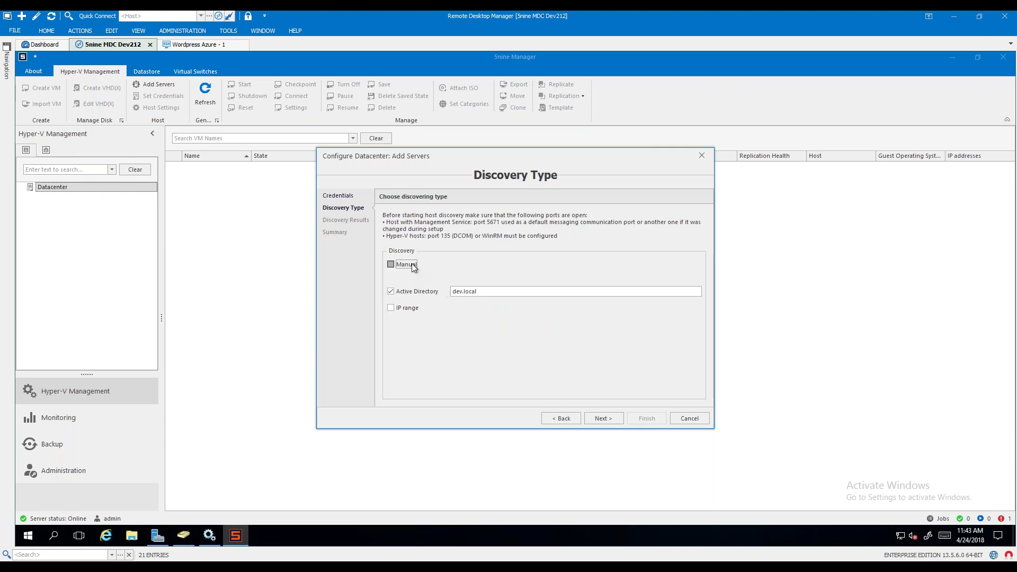
click(404, 292)
click(459, 264)
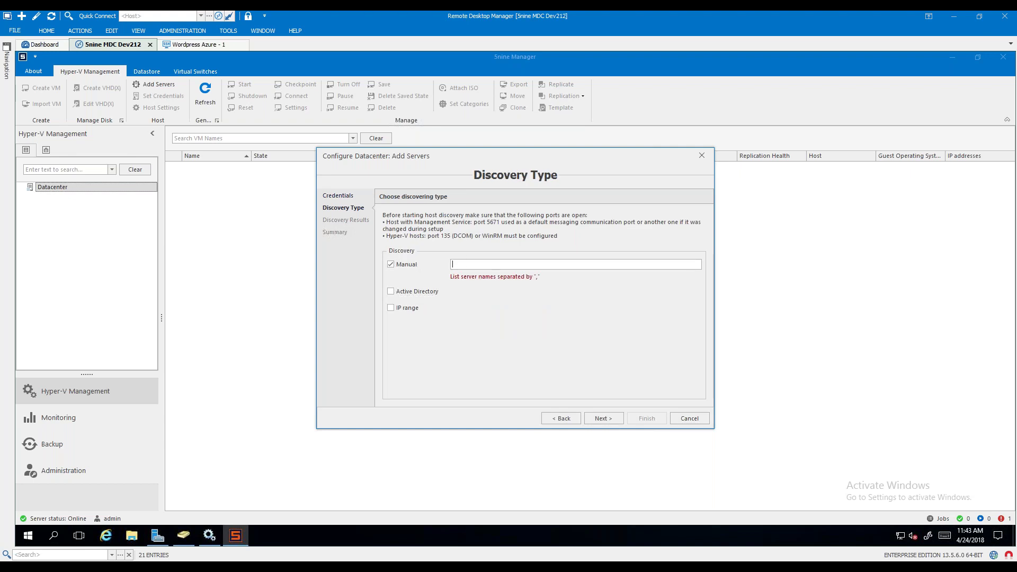
text(noed)
key(BackSpace)
key(BackSpace)
text(de1;node2)
click(593, 418)
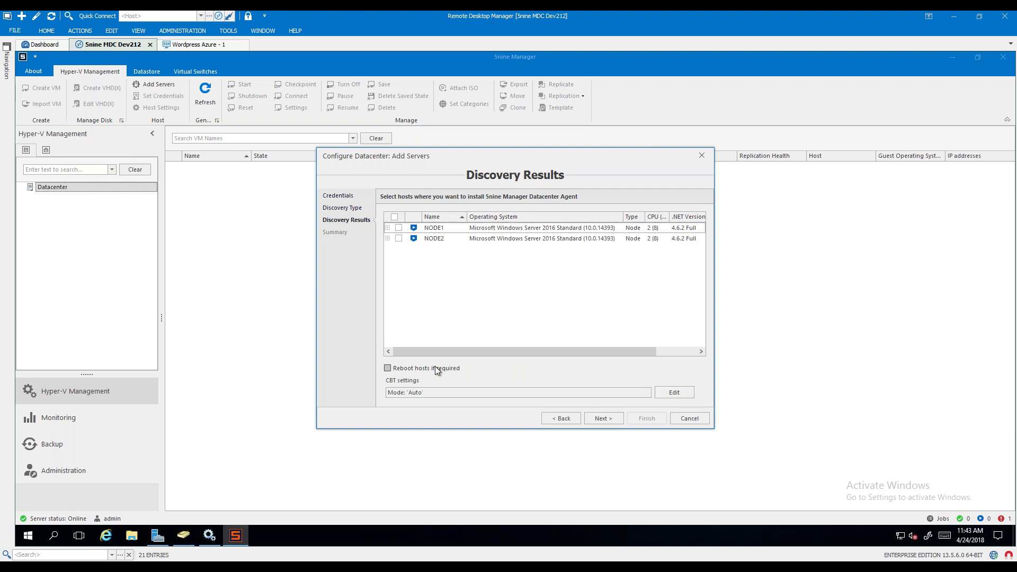
Select both discovered hosts, NODE1 and NODE2, install the agent on them and finish the wizard
click(394, 216)
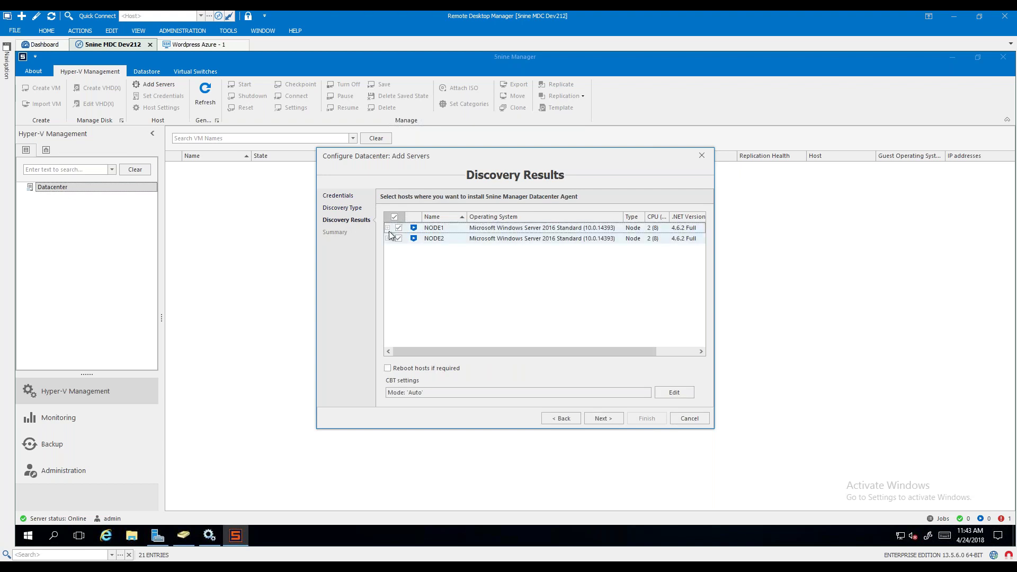
click(674, 351)
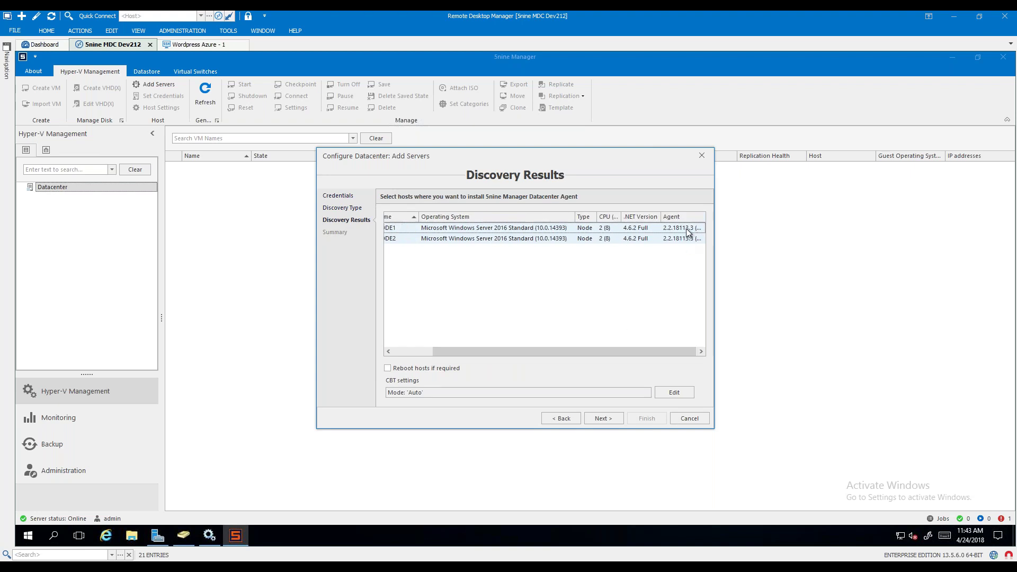
click(414, 352)
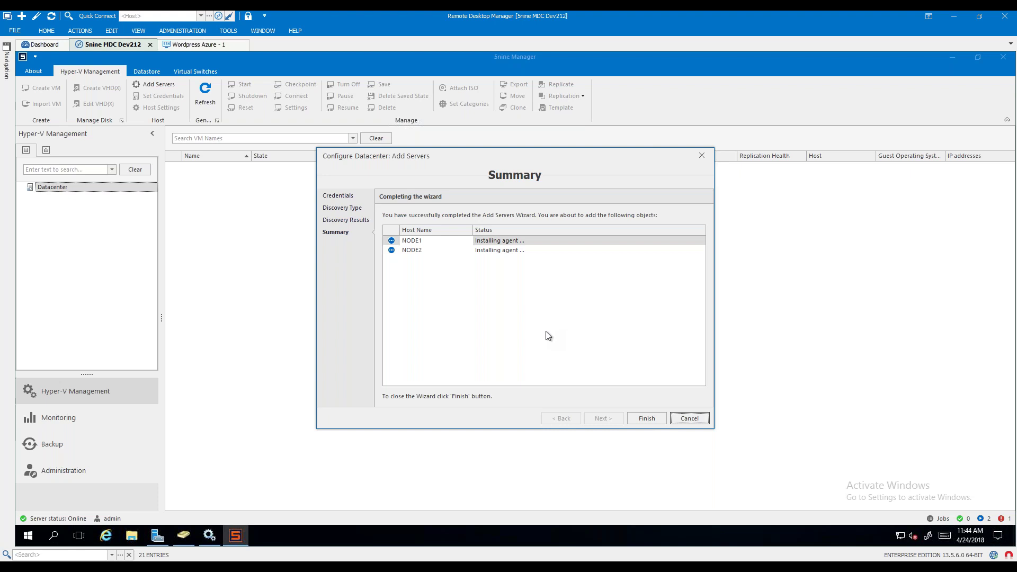
drag(449, 158, 375, 150)
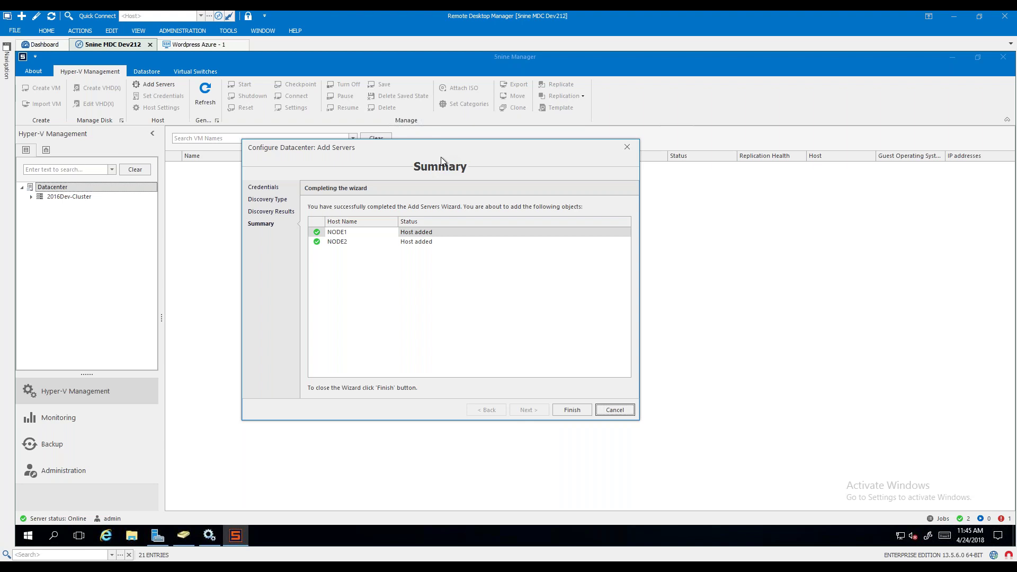
click(583, 407)
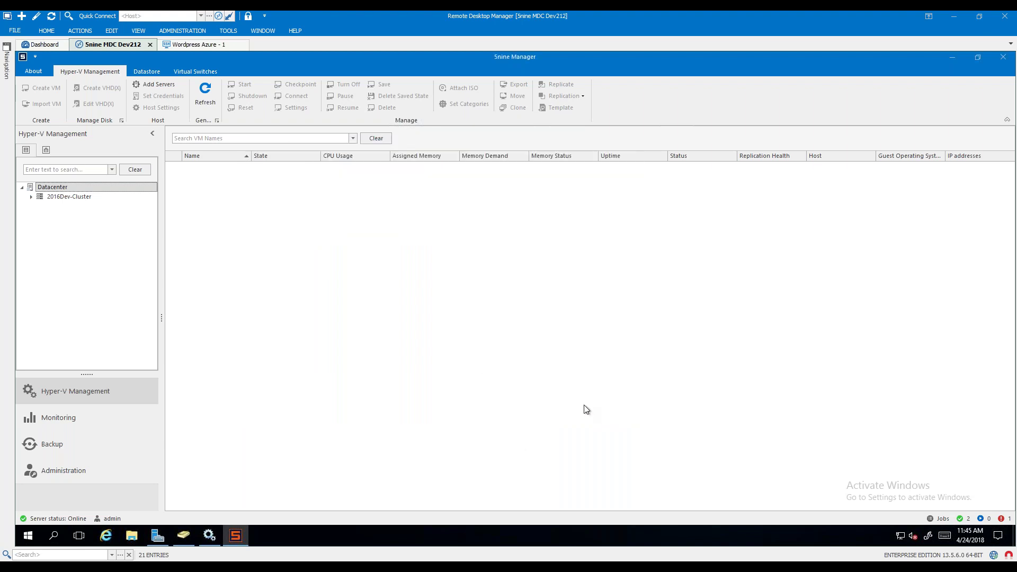
Expand 2016Dev-Cluster in the datacenter tree and look at its nodes NODE1 and NODE2
click(31, 196)
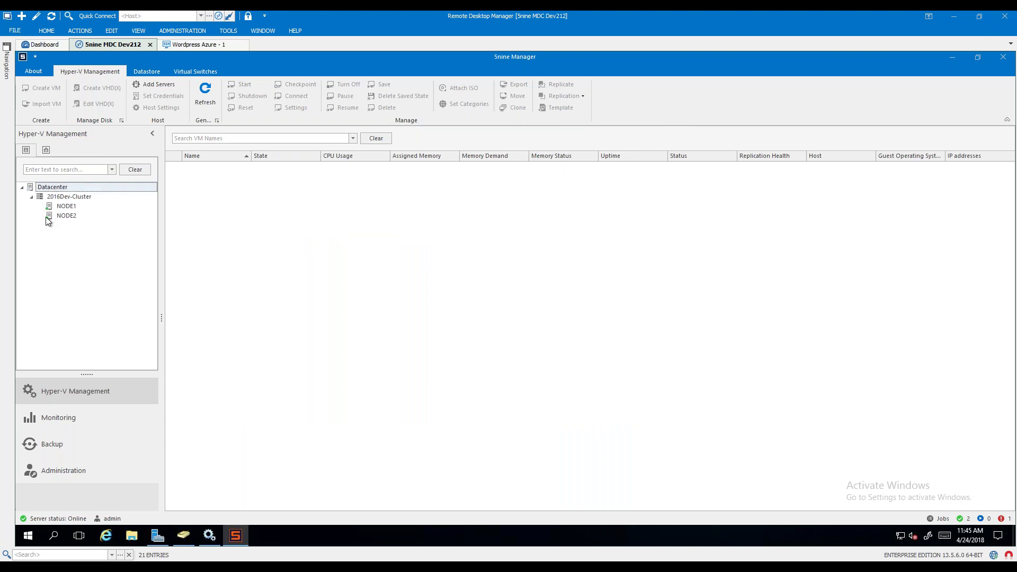
click(66, 197)
click(69, 206)
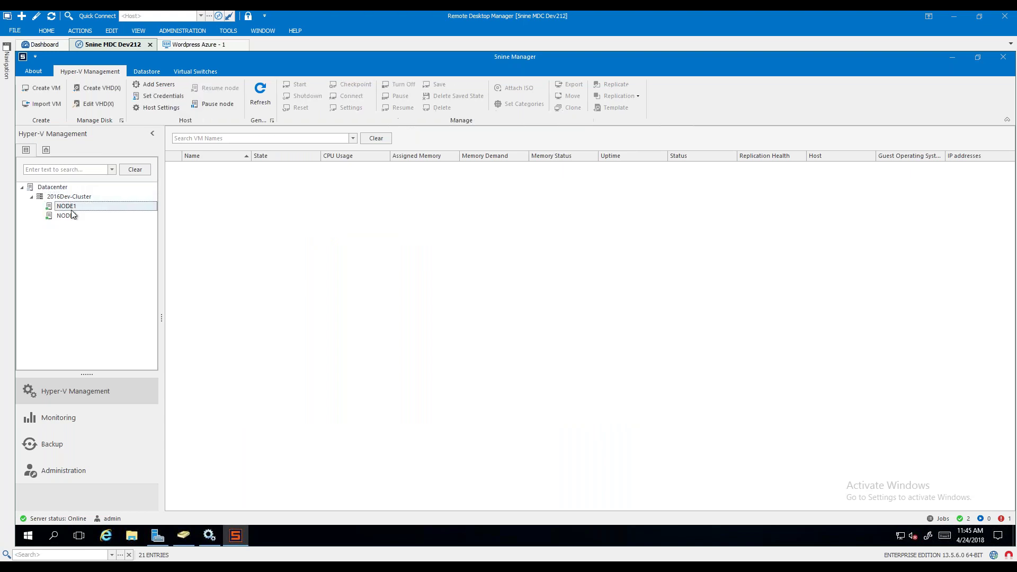
click(72, 216)
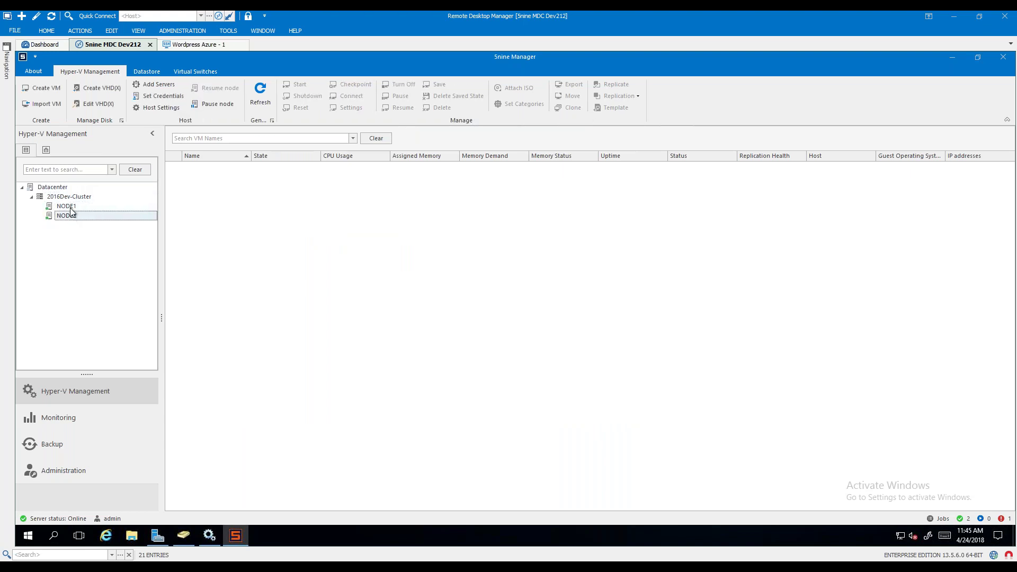
Review the cluster datastores and check the content type of the Backups datastore without saving changes
click(146, 71)
click(215, 167)
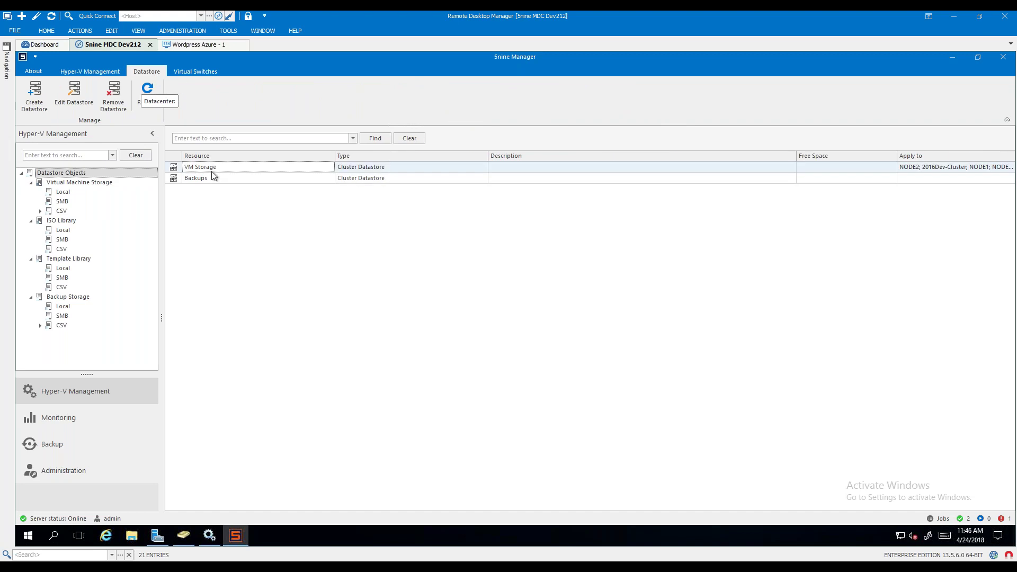
click(251, 181)
right_click(295, 180)
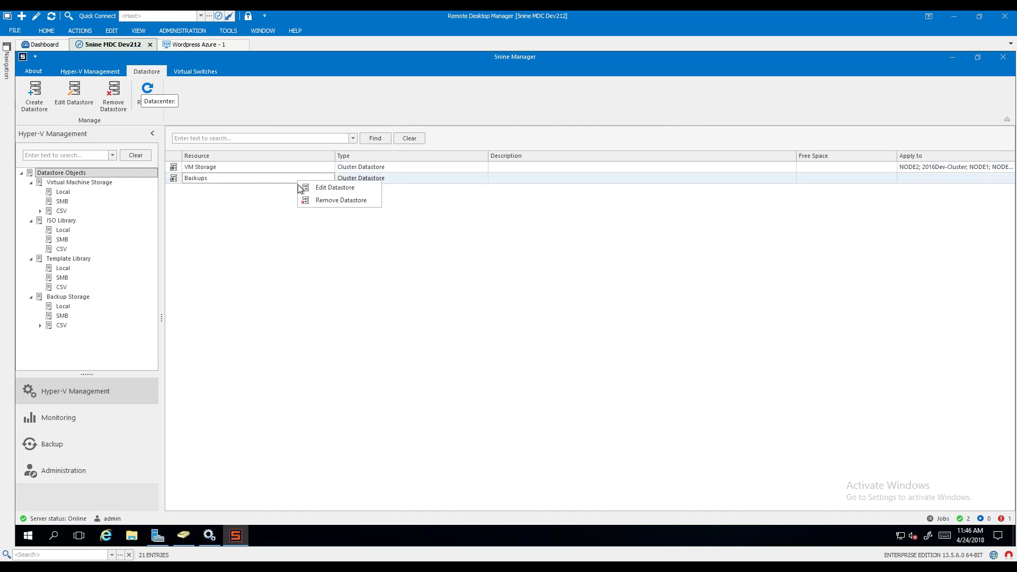
click(329, 189)
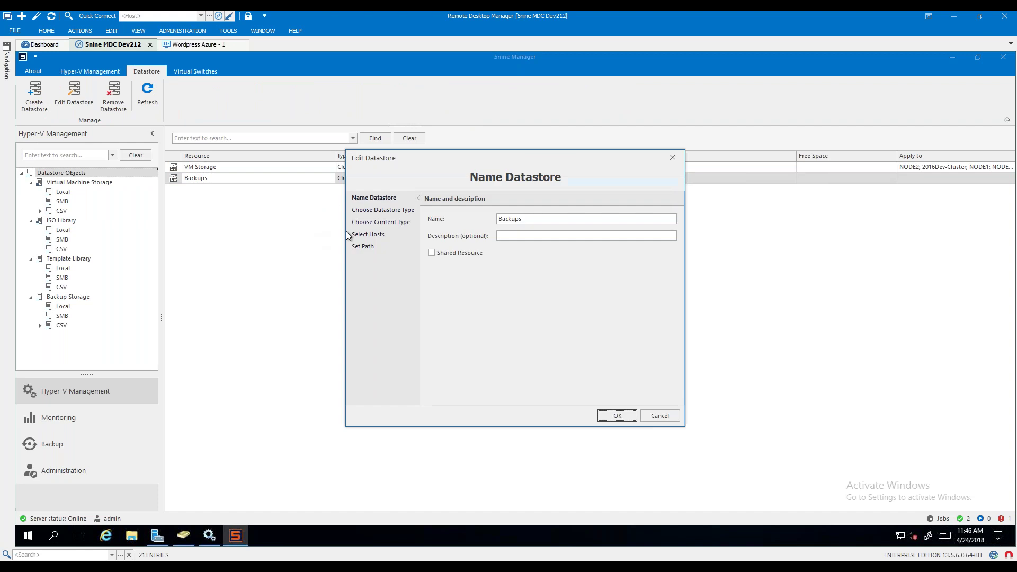
click(382, 221)
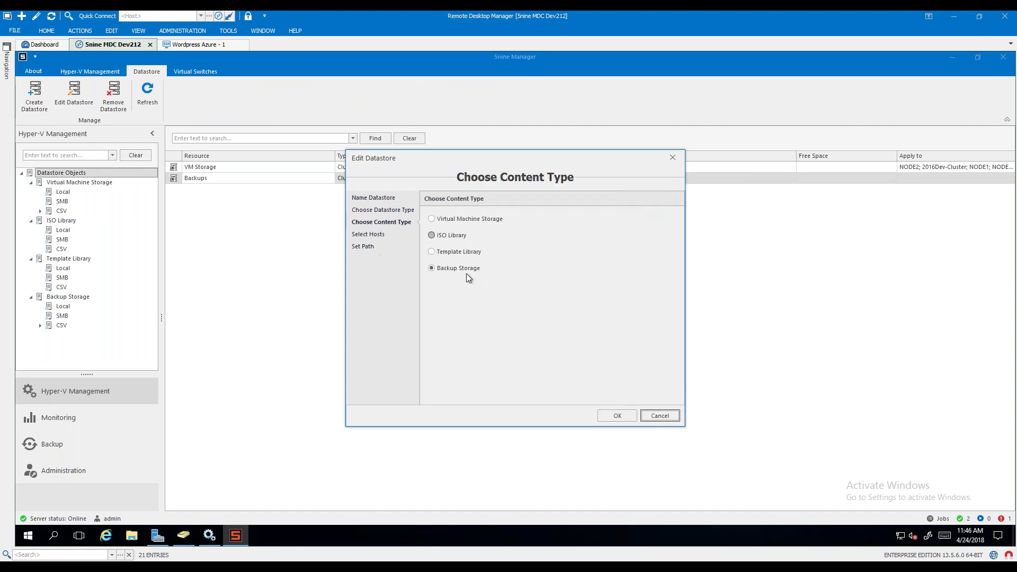
click(662, 414)
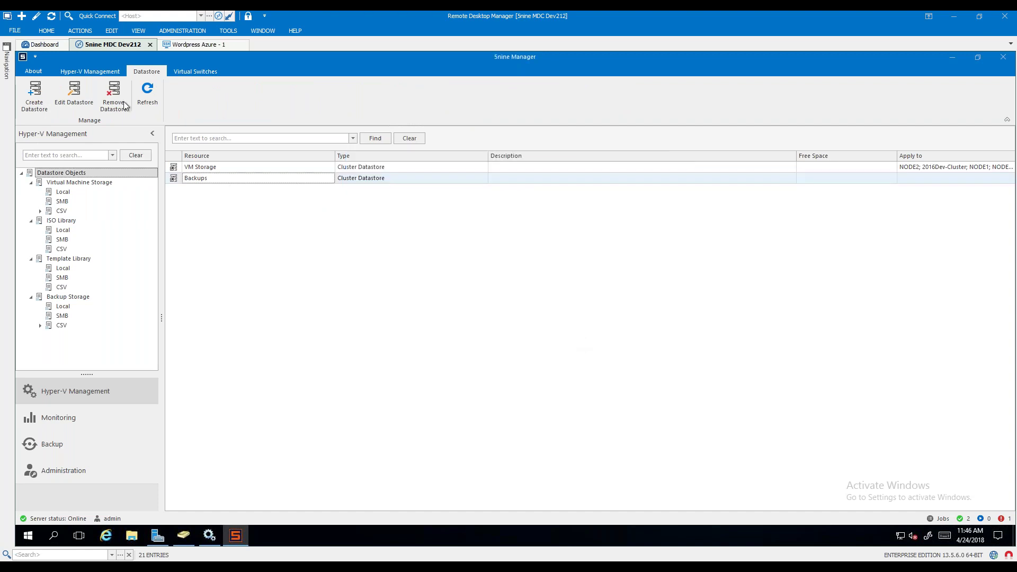
Examine the datacenter's virtual switches, comparing the LocalNet and PublicNet entries and their network adapters on each node
click(185, 72)
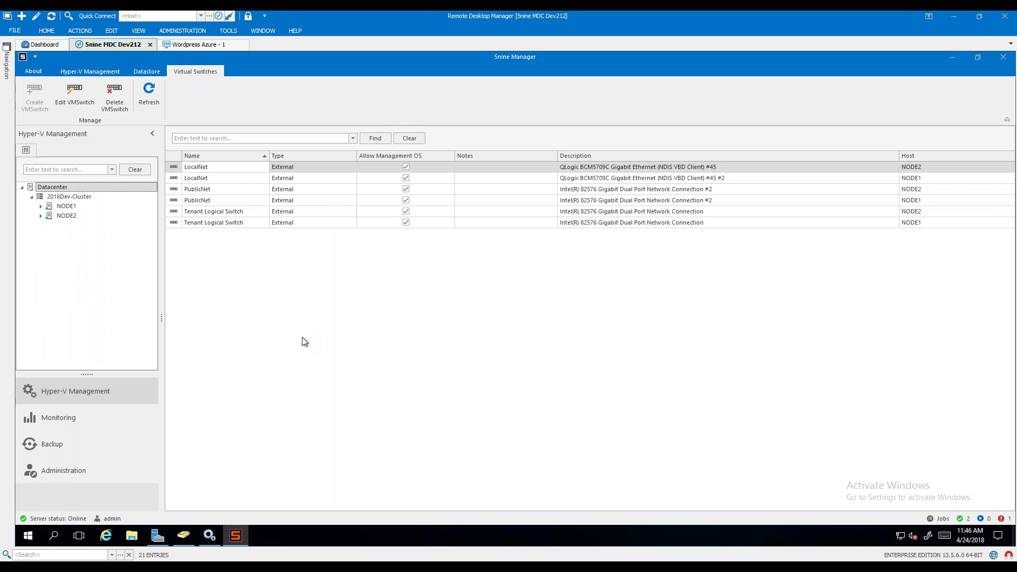
click(217, 177)
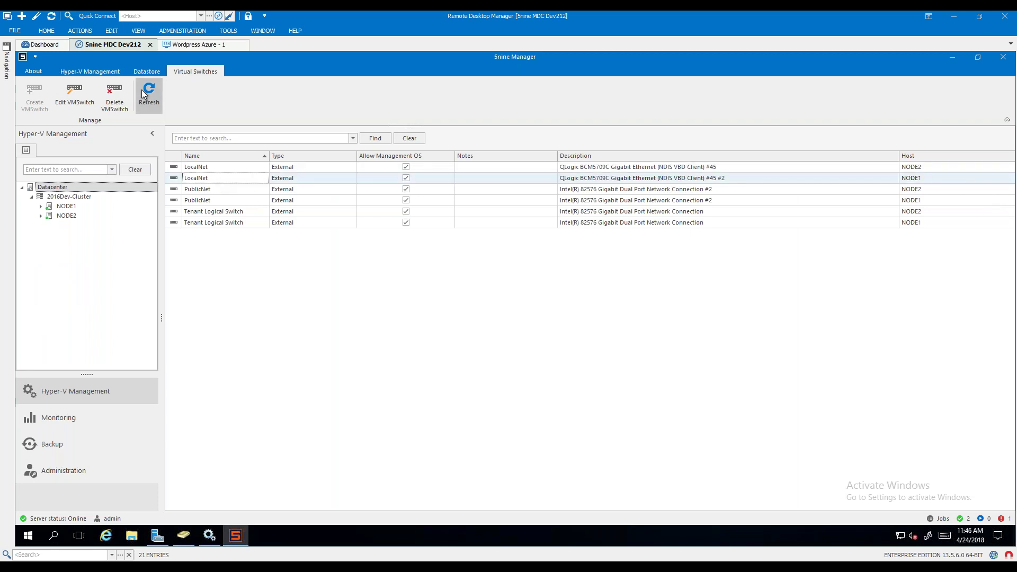
click(216, 168)
click(596, 171)
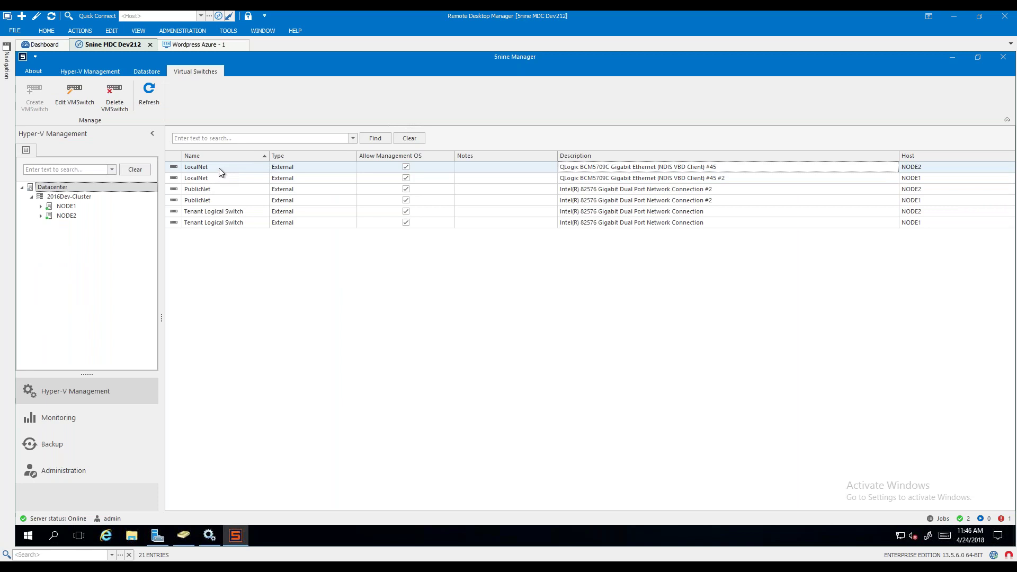
click(623, 180)
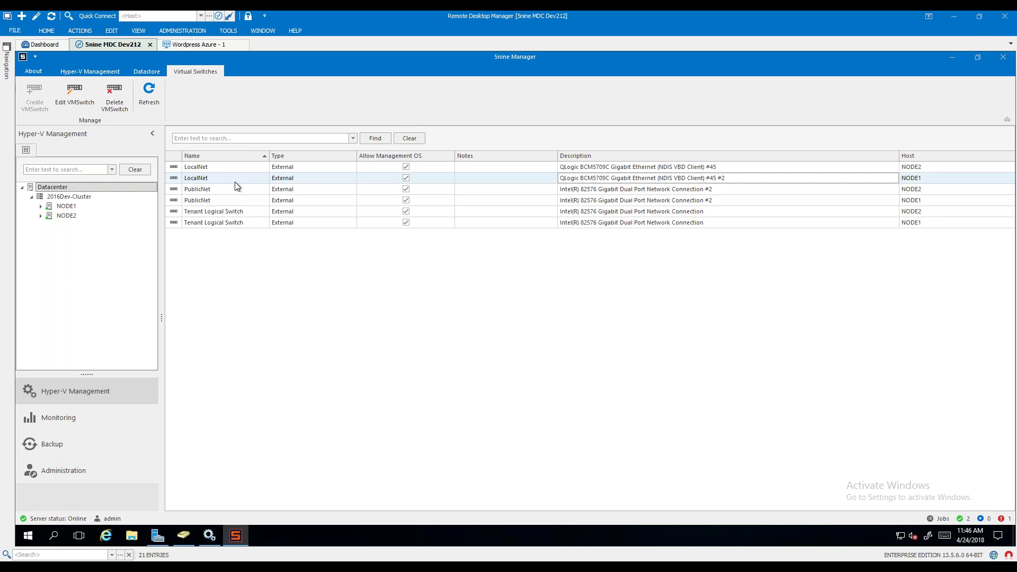
click(222, 190)
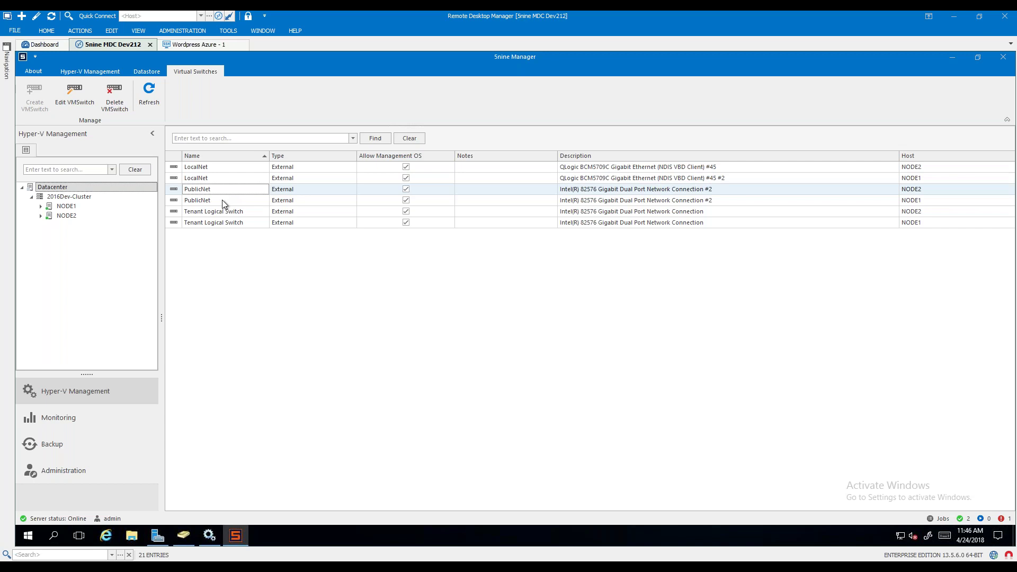
Check the connection type and VLAN identification options of NODE2's Tenant Logical Switch without saving changes
click(205, 211)
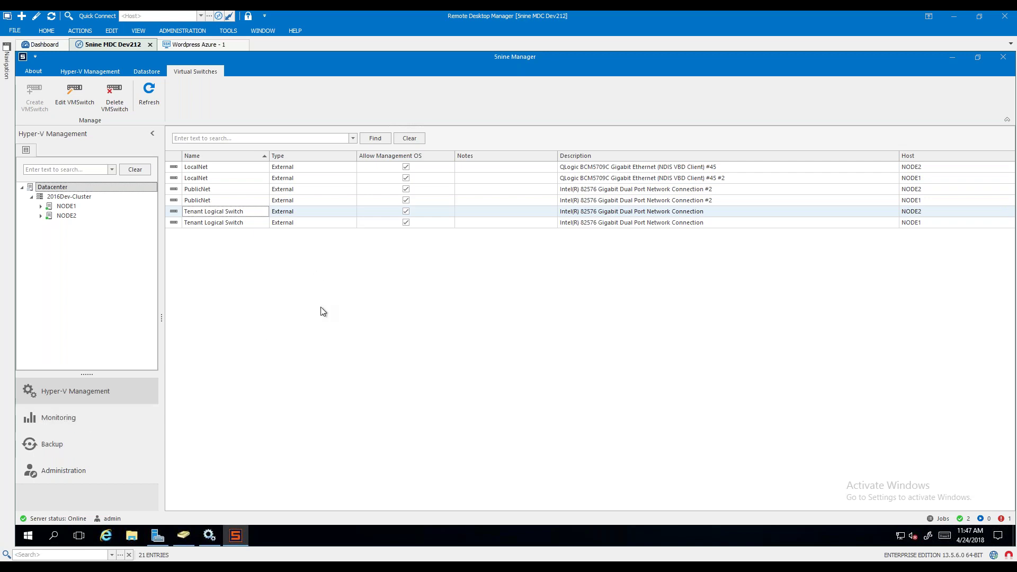
click(81, 105)
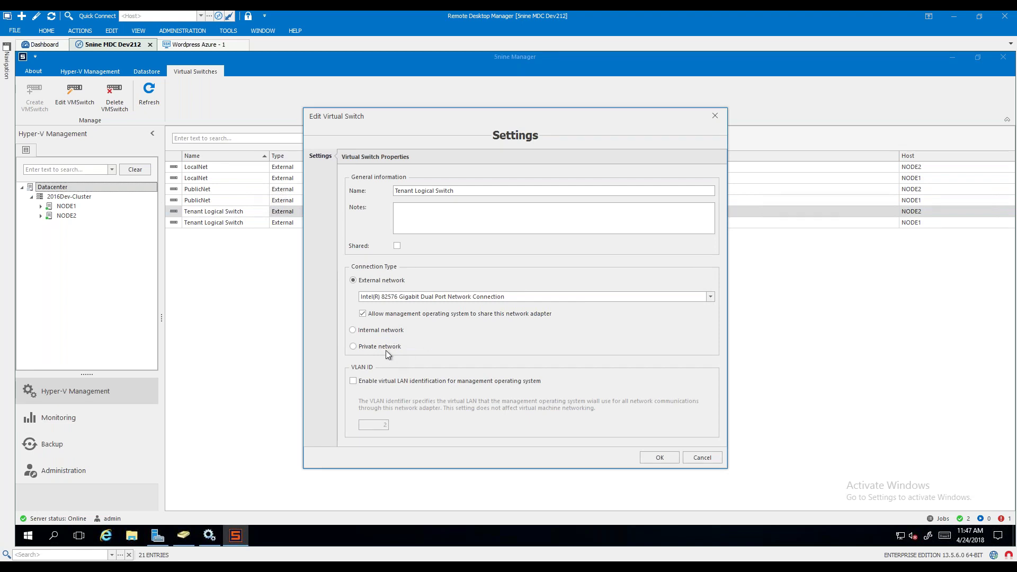
click(434, 381)
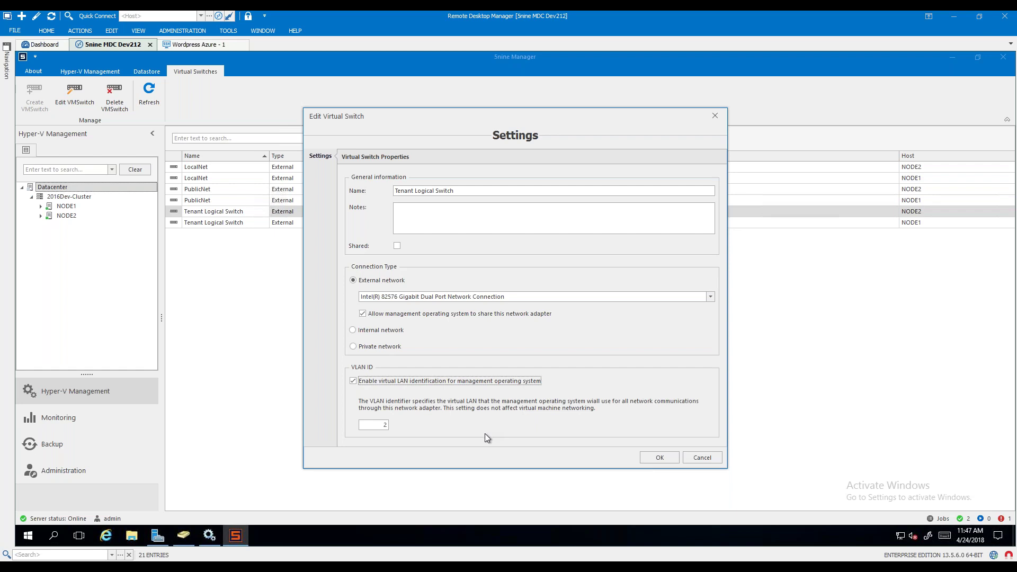
click(405, 379)
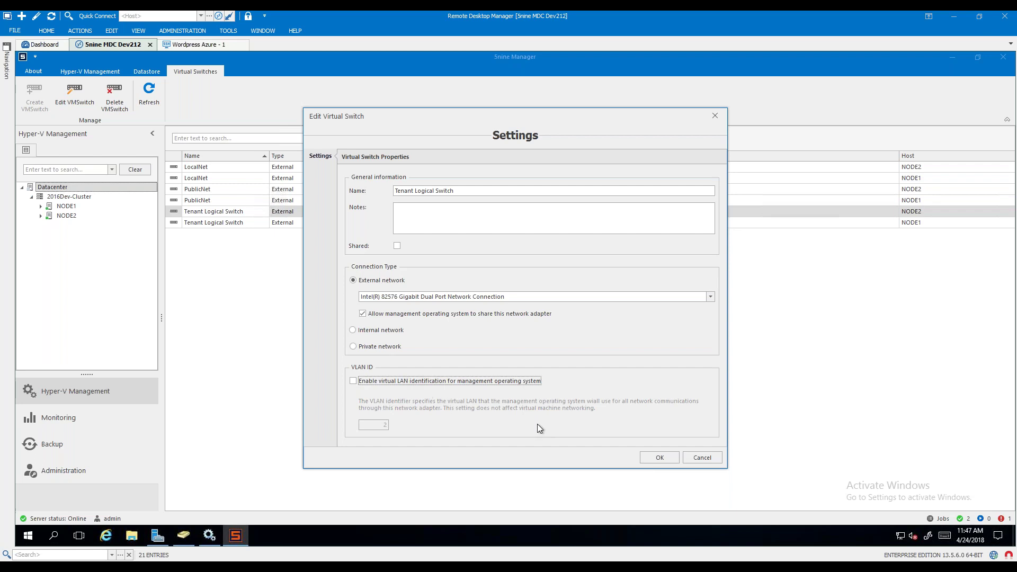
click(701, 457)
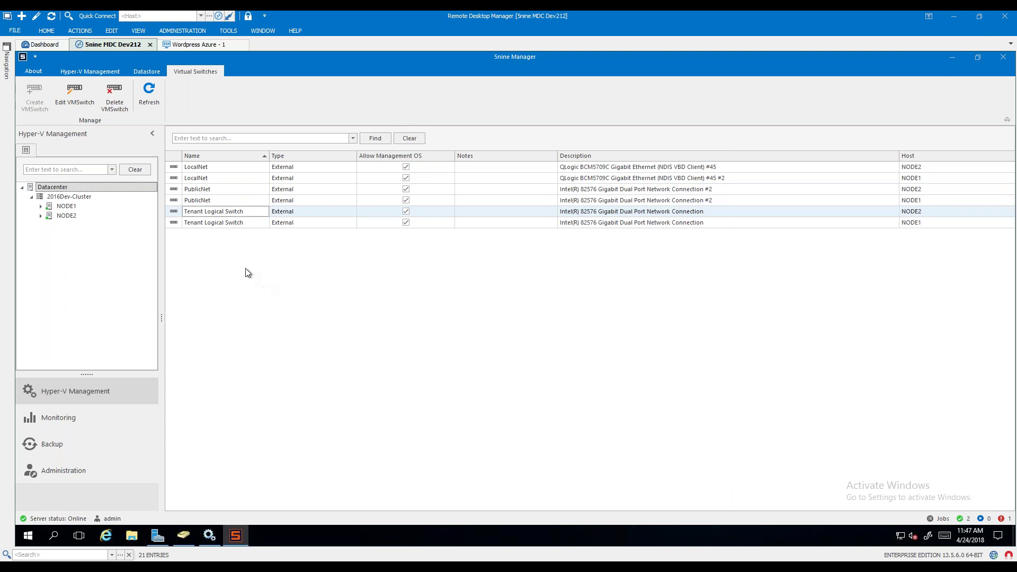
Compare the Internal and Private network options for a new virtual switch on NODE2, discard it and refresh the switch list
click(67, 197)
click(66, 206)
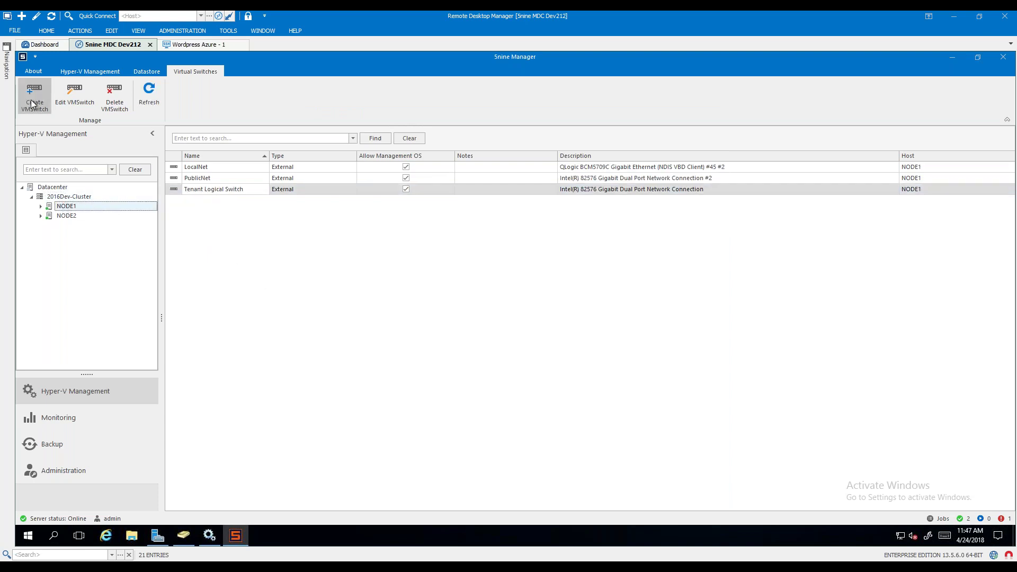
click(72, 197)
click(66, 216)
click(33, 108)
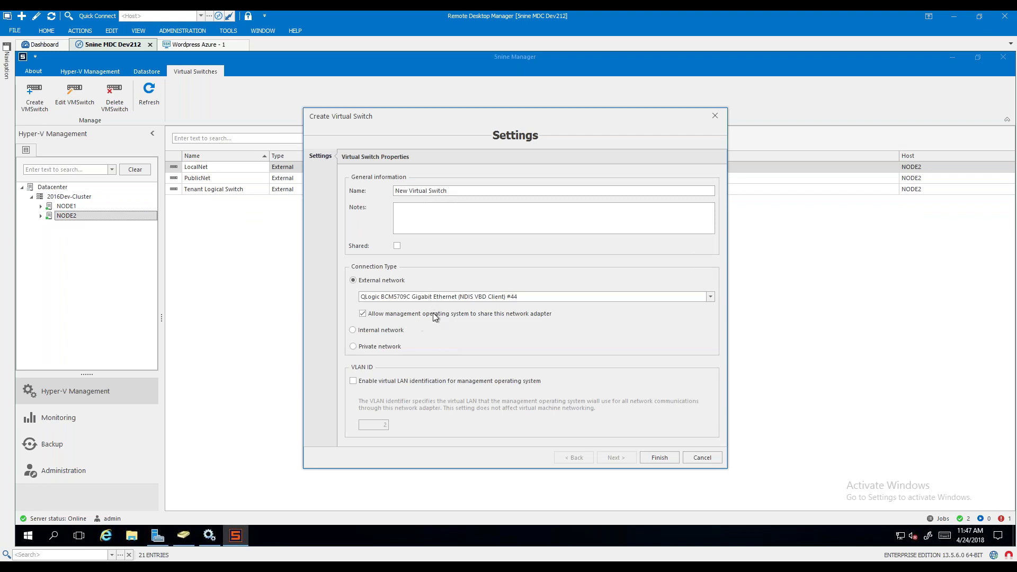
click(395, 331)
click(393, 351)
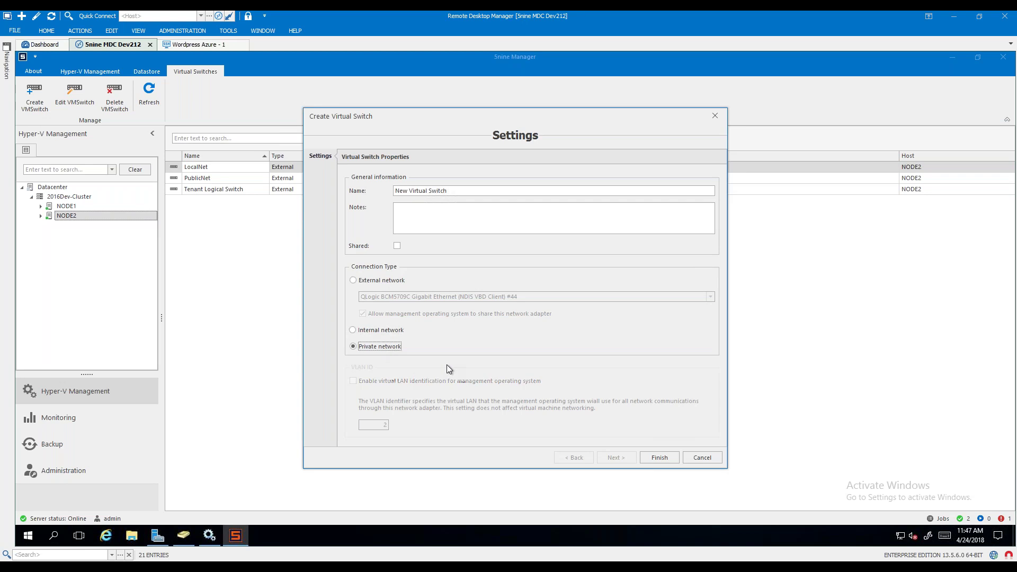
click(394, 332)
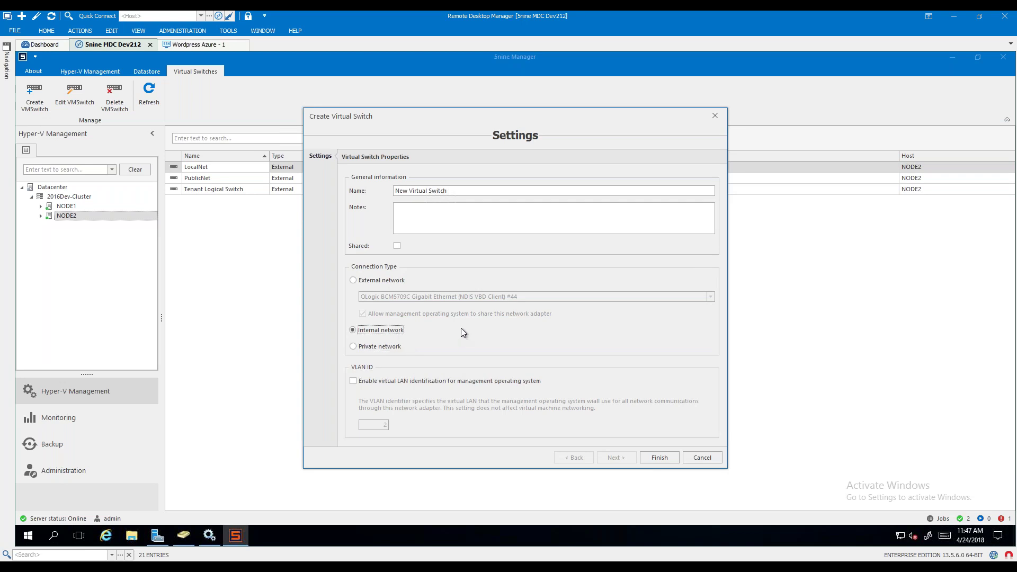
click(371, 346)
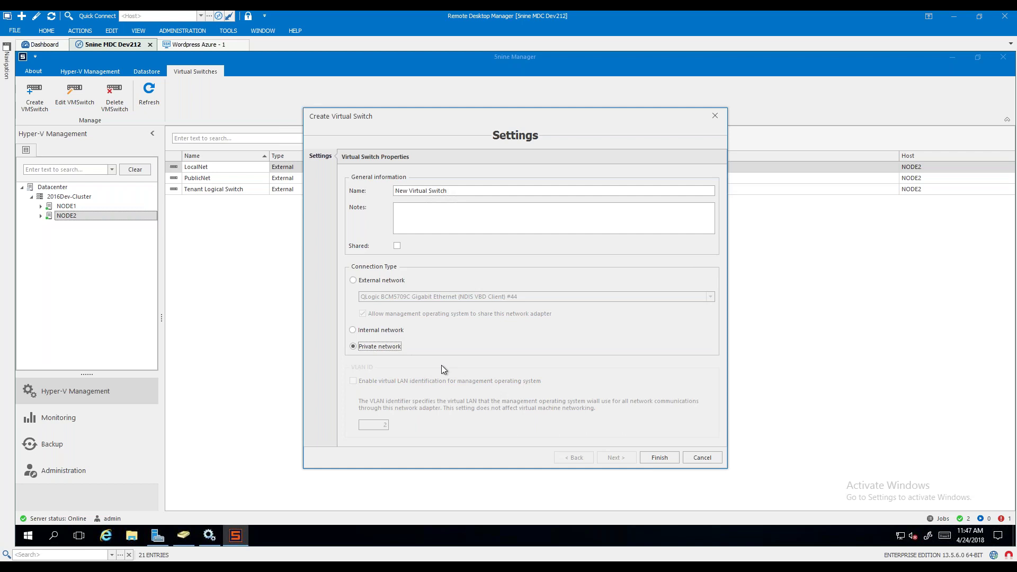
click(377, 330)
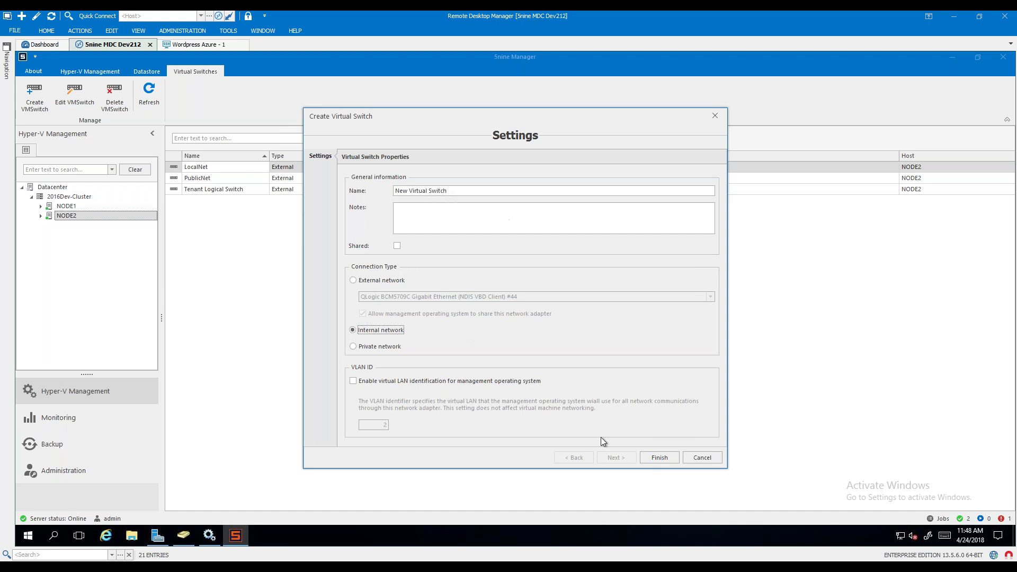
click(702, 457)
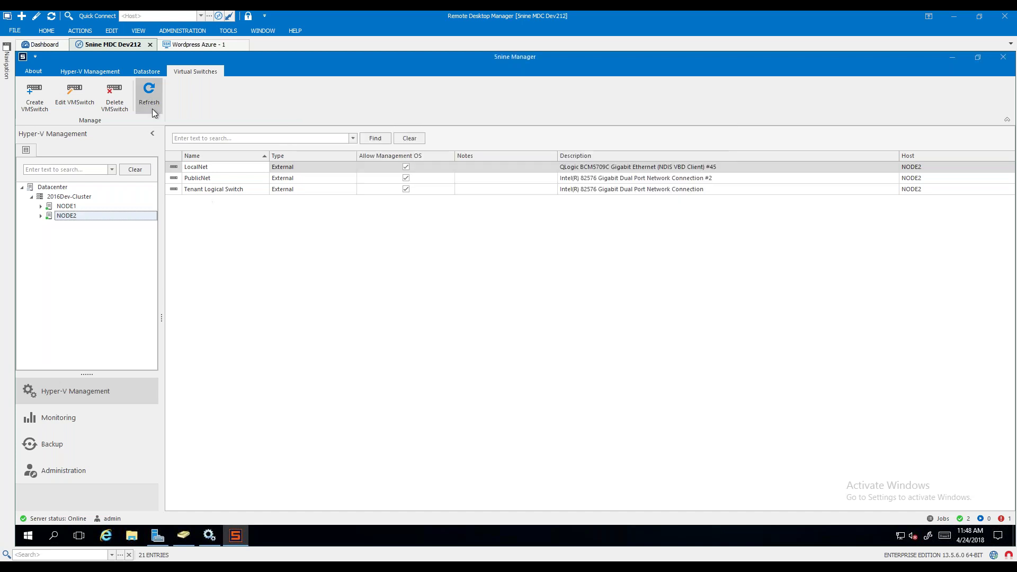
click(148, 101)
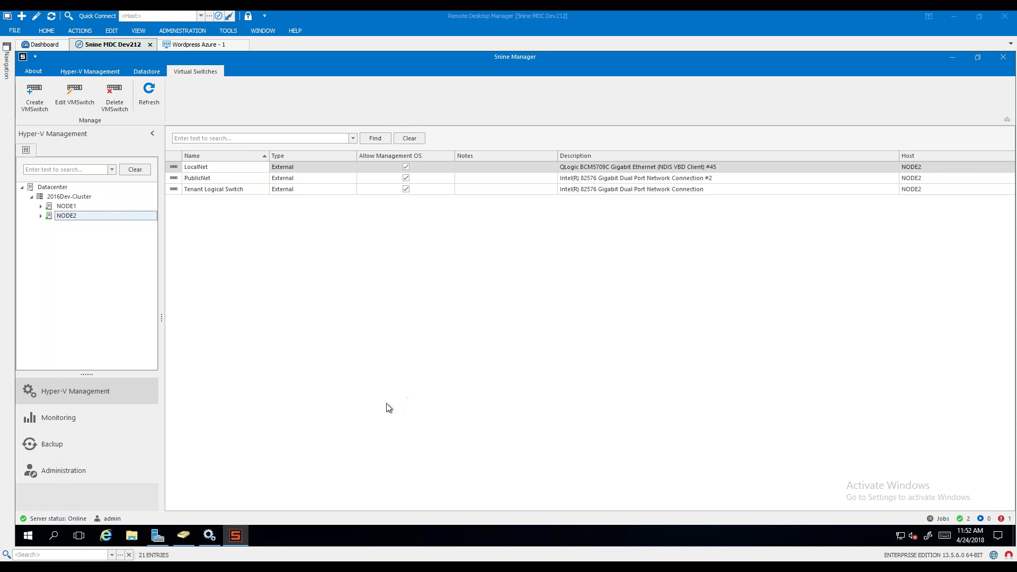
Open NODE1's monitoring summary and expand its INTEL SSD host disk to view the volume capacity
click(81, 417)
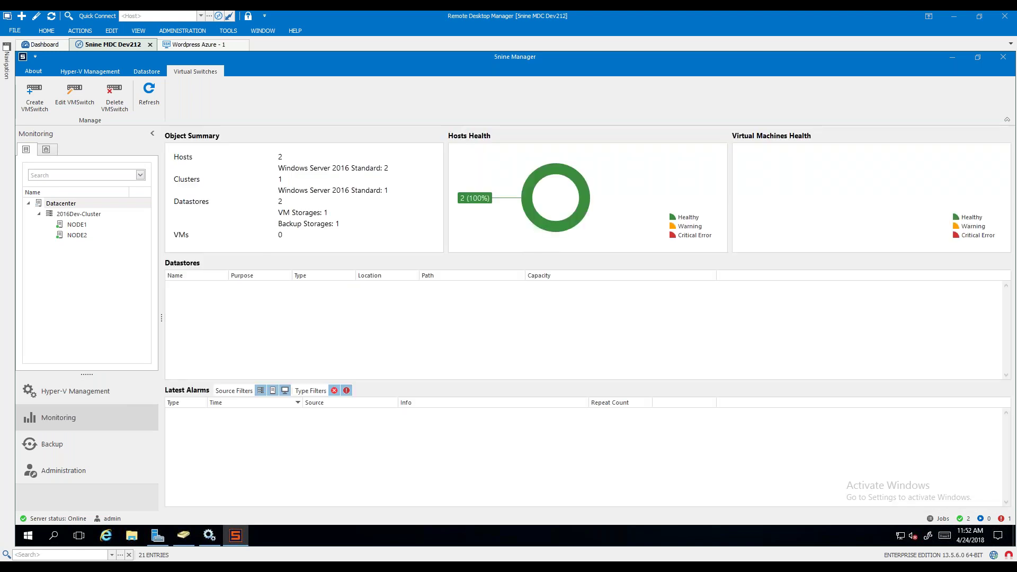
click(77, 224)
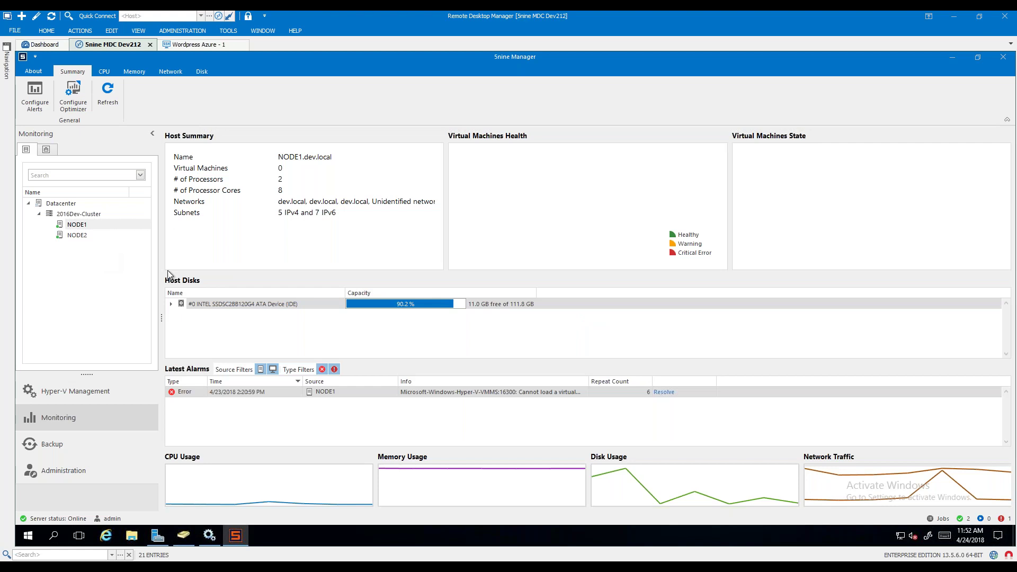
click(170, 305)
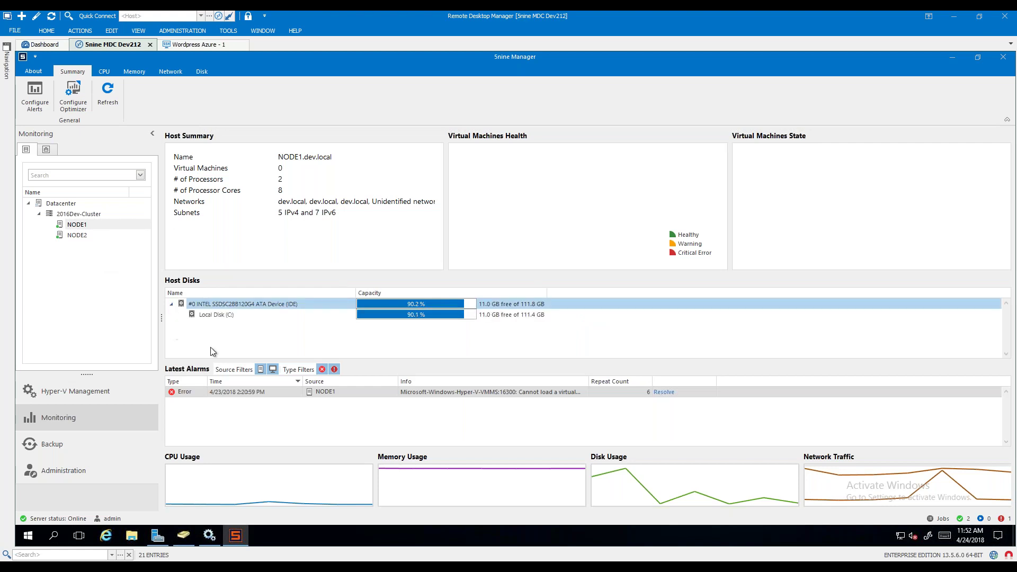